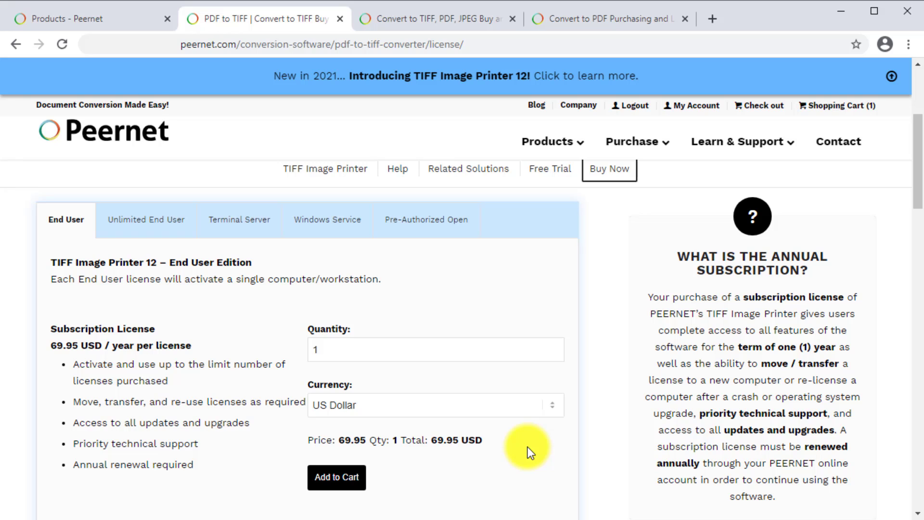
# Leave the license pricing pages for the Peernet My Products page showing release 12.0.001.
pyautogui.click(403, 15)
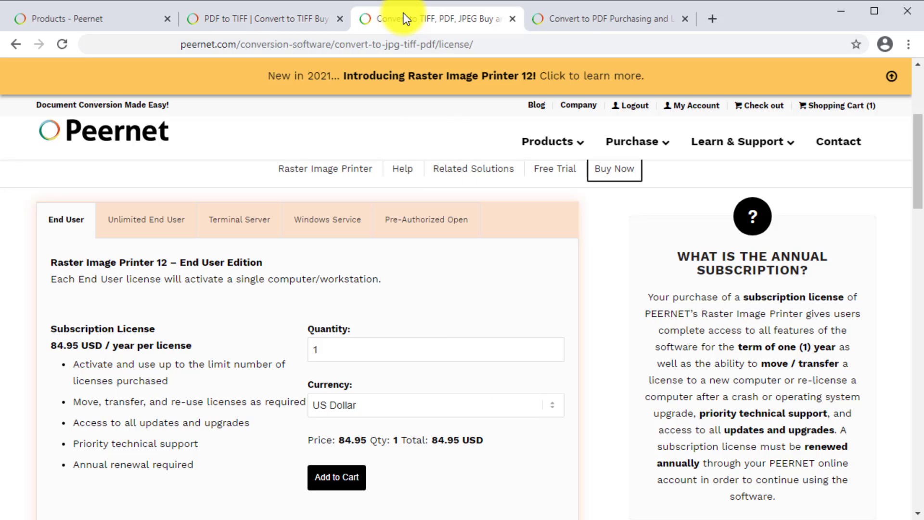
pyautogui.click(580, 15)
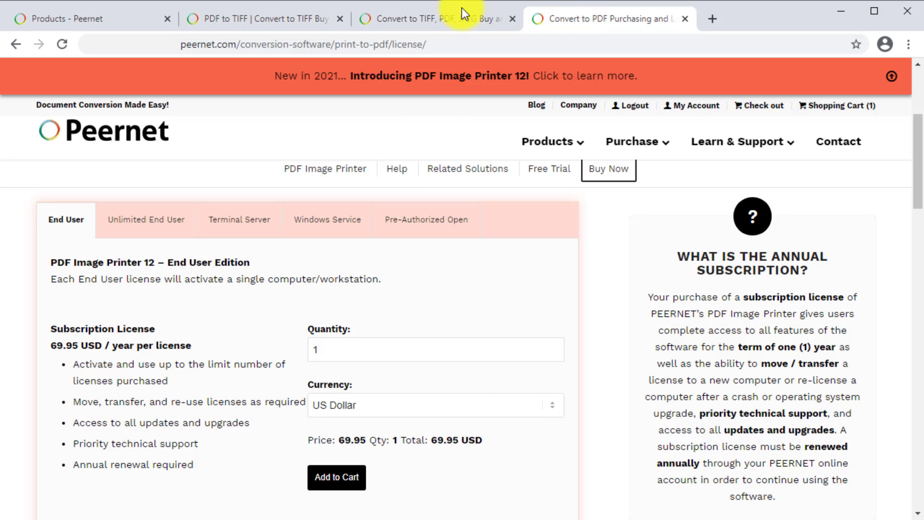
pyautogui.click(149, 18)
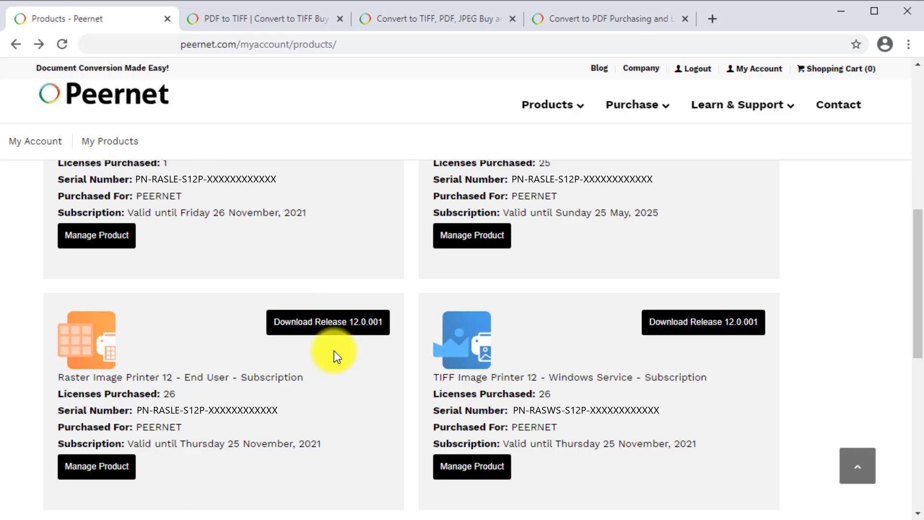
# Download and run the Raster Image Printer 12 installer, uninstalling the Evaluation edition.
pyautogui.click(343, 337)
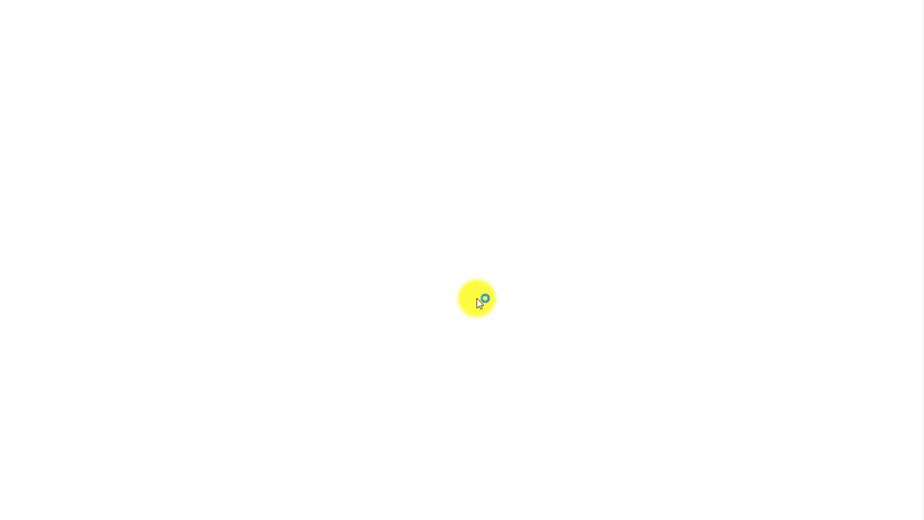
pyautogui.click(595, 369)
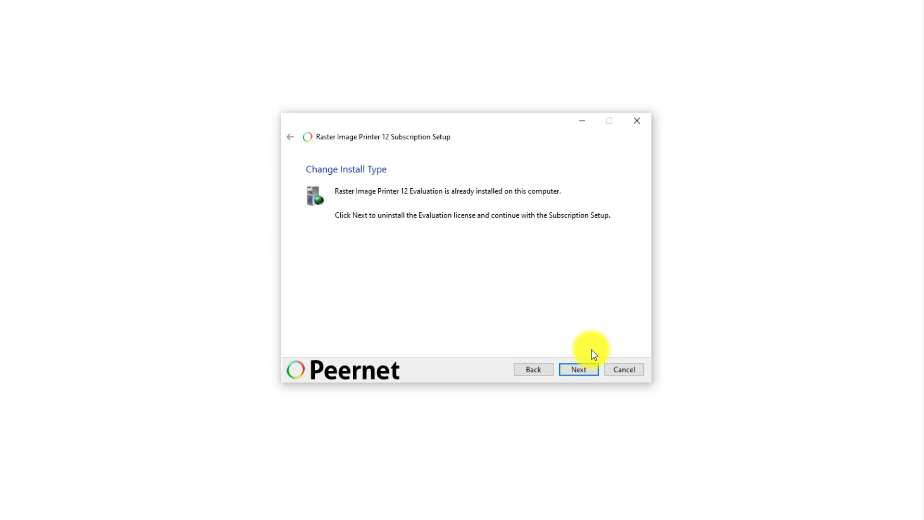
pyautogui.click(592, 368)
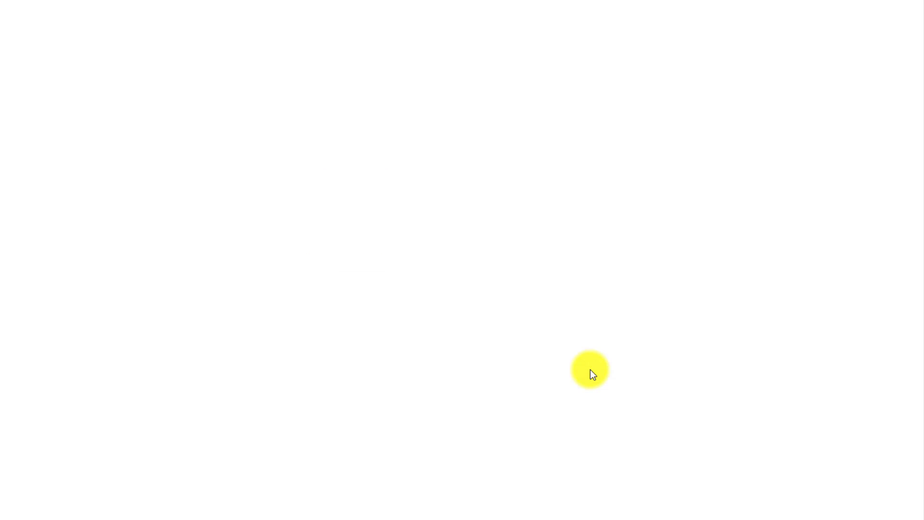
# Accept the license terms and install the Subscription edition with the default folder and program group.
pyautogui.click(590, 369)
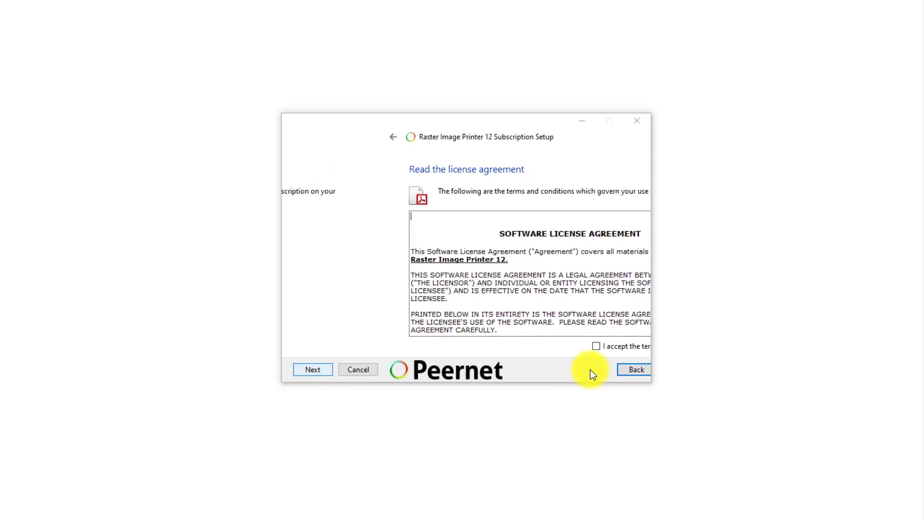
pyautogui.click(542, 350)
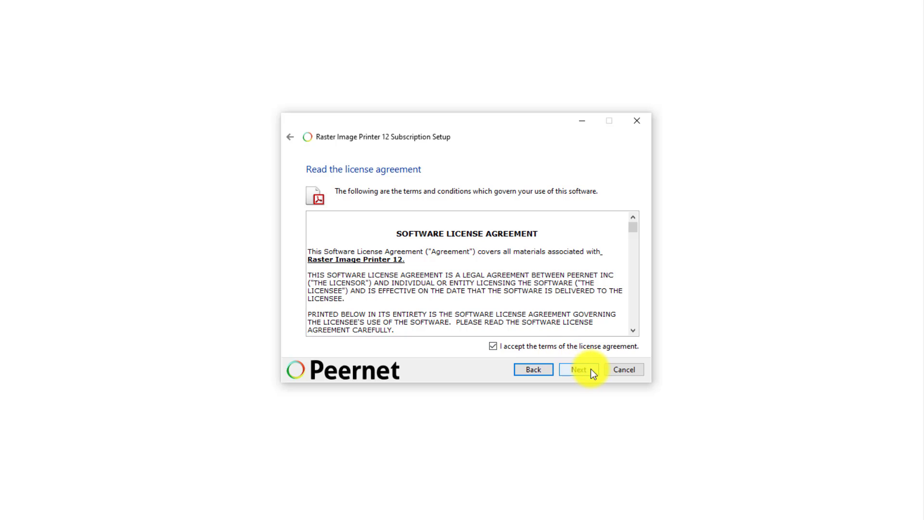
pyautogui.click(590, 369)
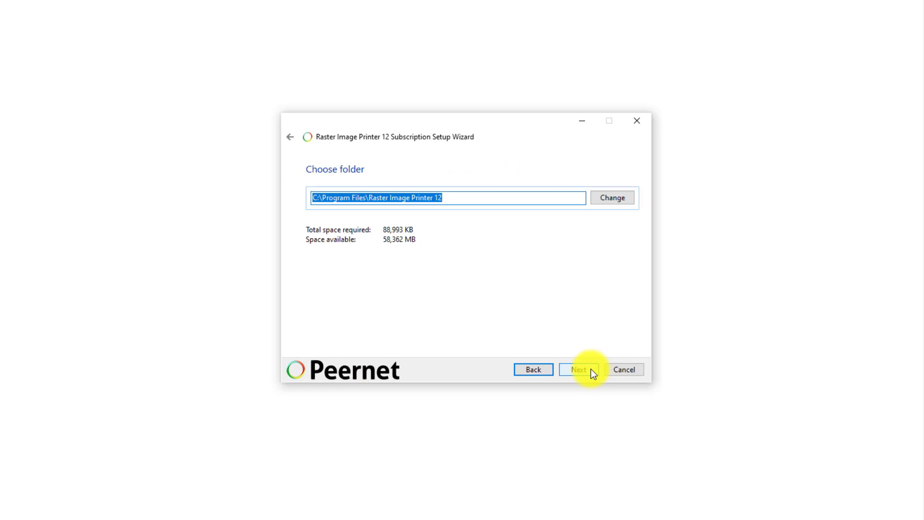
pyautogui.click(591, 369)
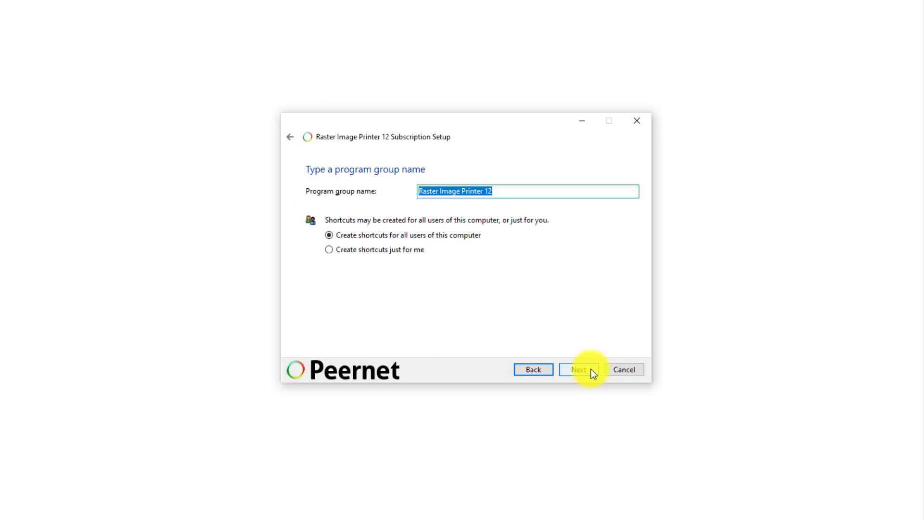
pyautogui.click(591, 369)
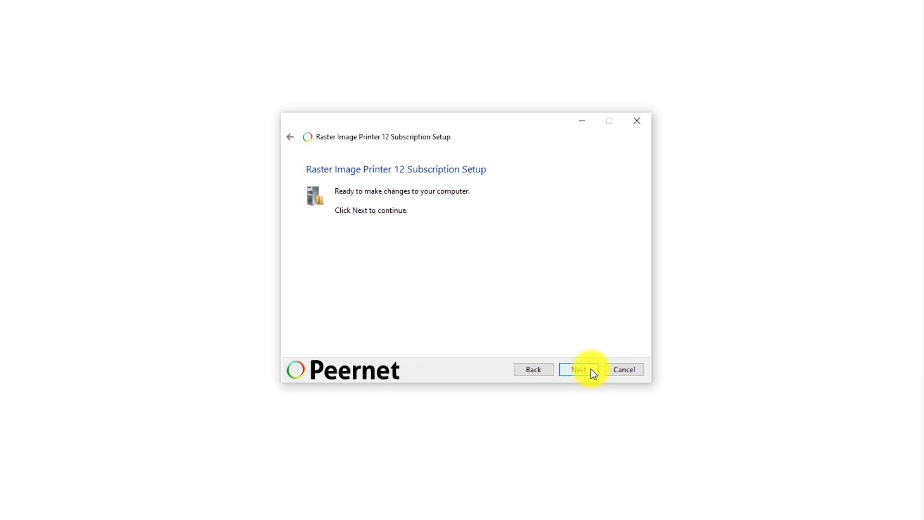
pyautogui.click(591, 369)
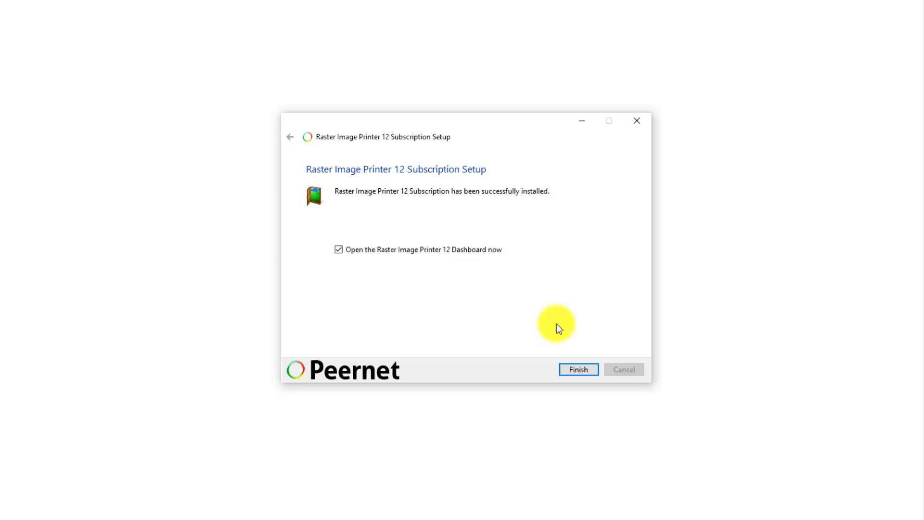
# Finish setup to launch the Dashboard and dismiss the not-activated welcome notice.
pyautogui.click(592, 370)
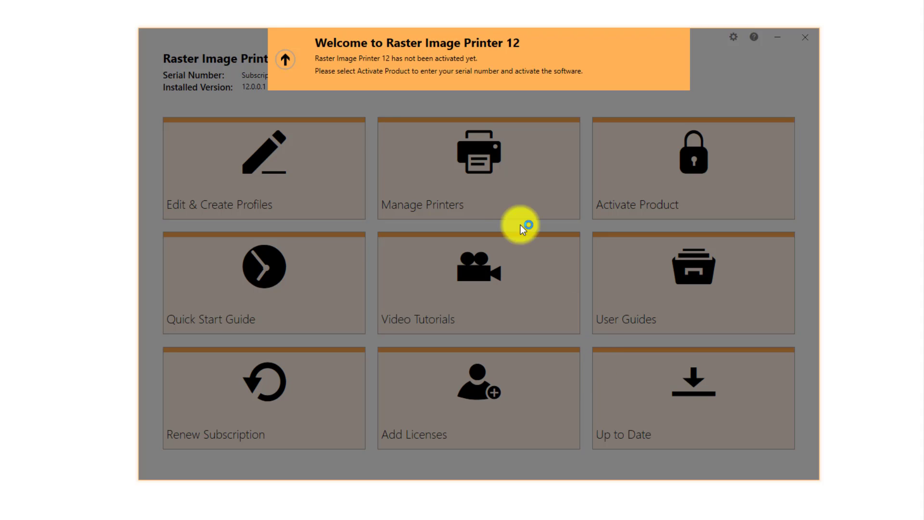
pyautogui.click(279, 61)
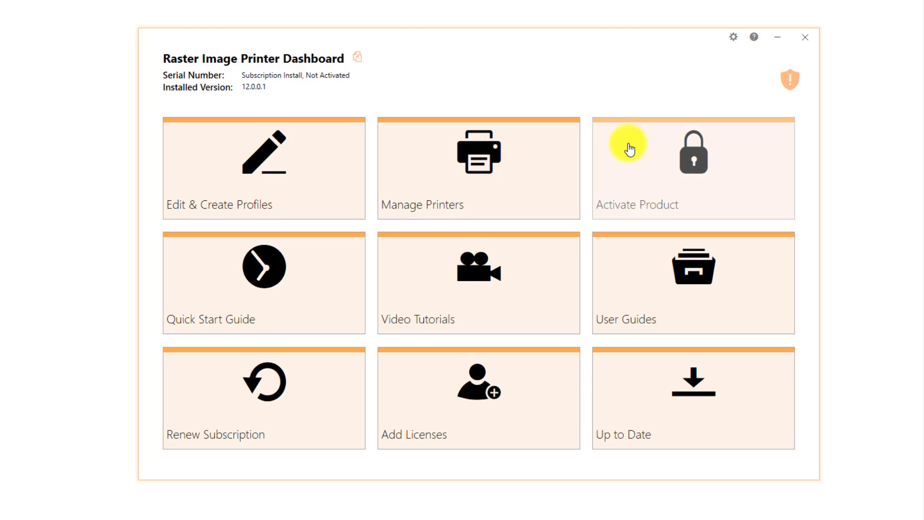
# Open the License Wizard and enter the registrant's name, company name and e-mail address.
pyautogui.click(630, 150)
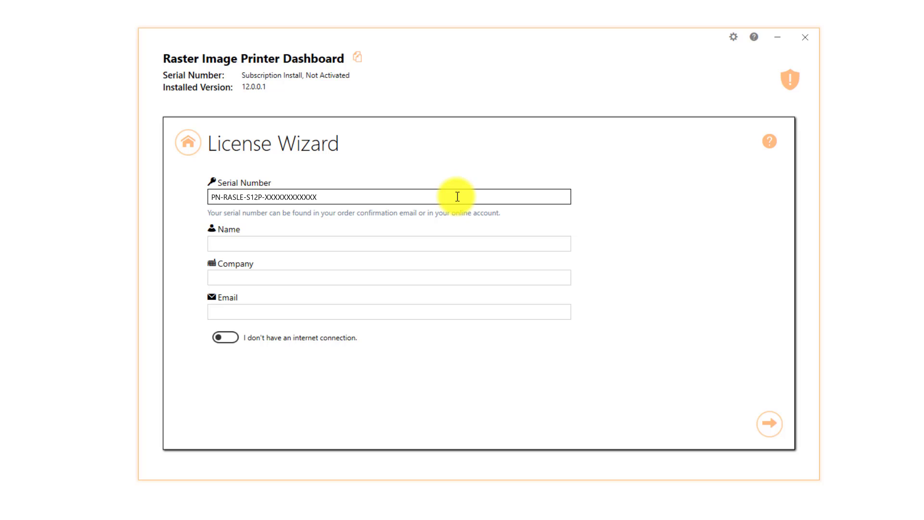
pyautogui.click(353, 244)
pyautogui.write('PEERNET')
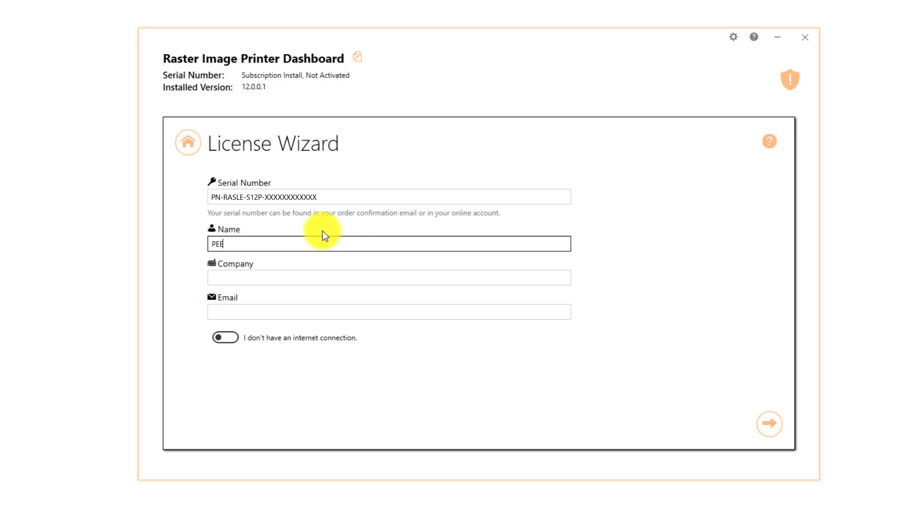
pyautogui.click(296, 273)
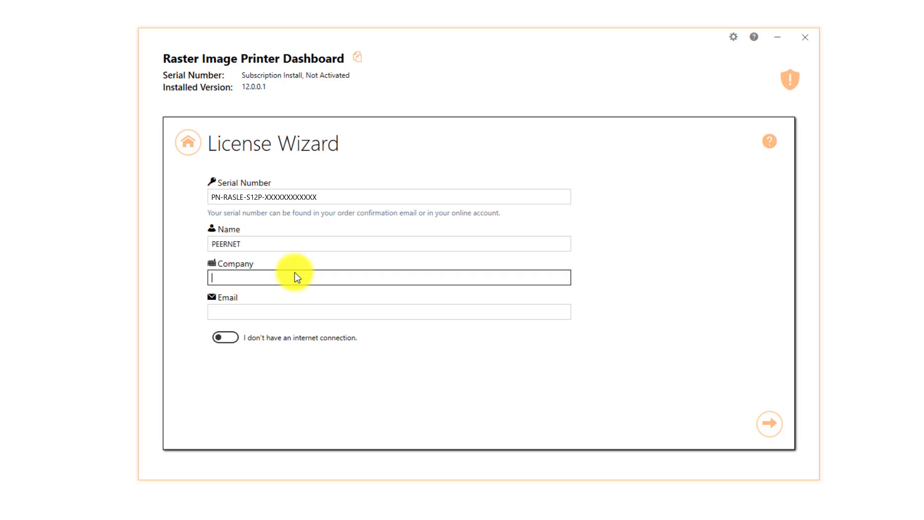
pyautogui.write('PEERNET')
pyautogui.click(297, 305)
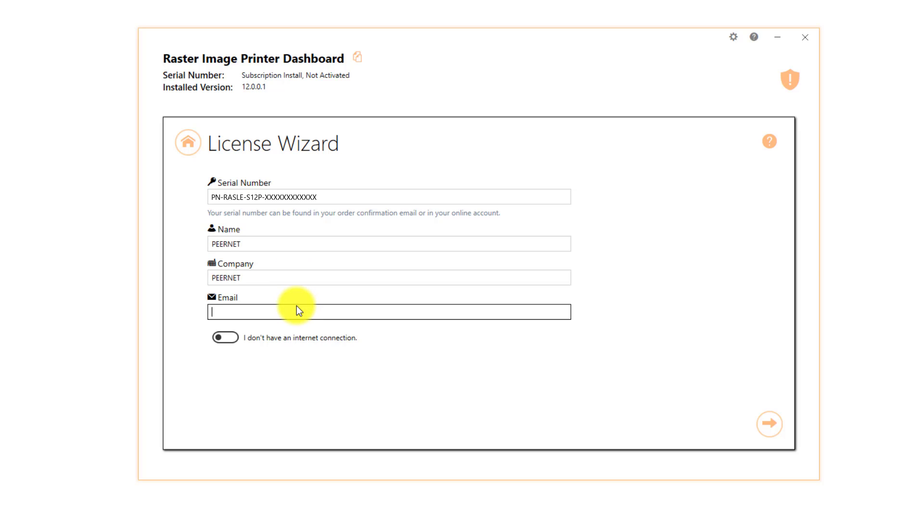
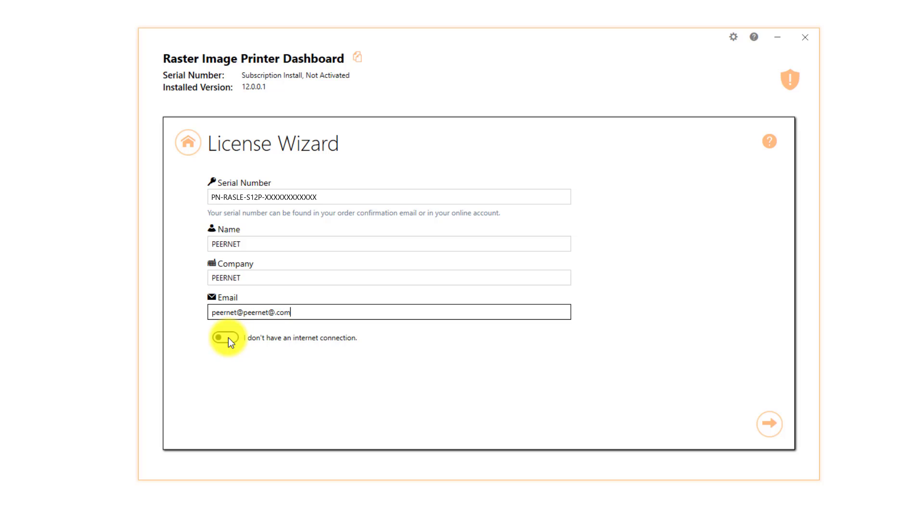
# Toggle the no-internet-connection option and submit activation, reaching Activated with 132 days remaining.
pyautogui.click(229, 337)
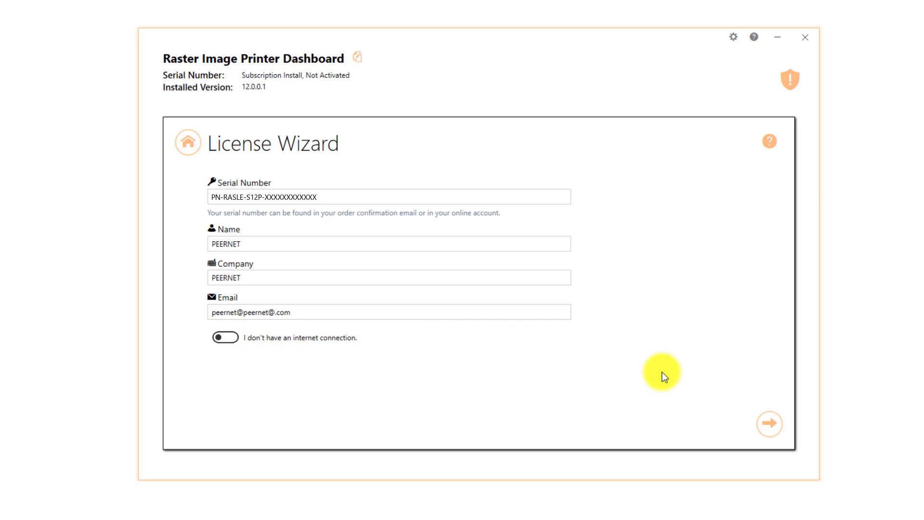
pyautogui.click(769, 424)
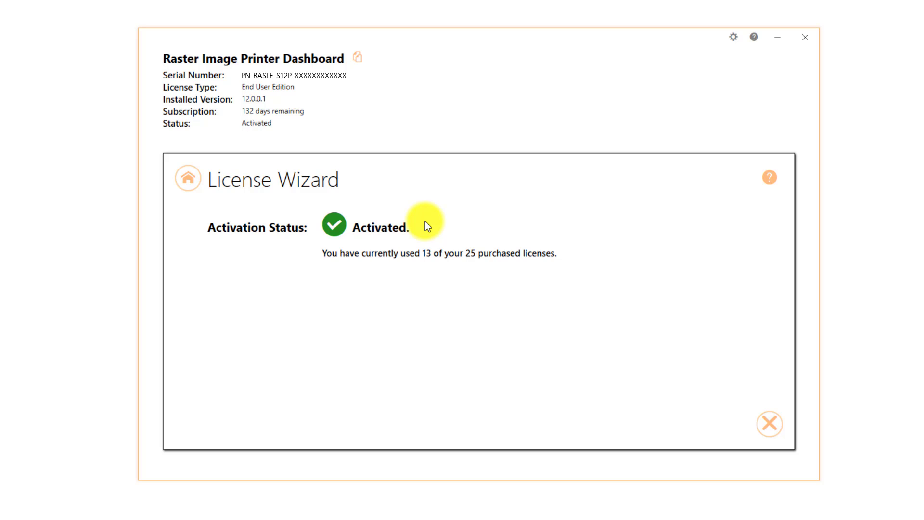
# Close the License Wizard to show the dashboard reading Activated, End User Edition.
pyautogui.click(776, 425)
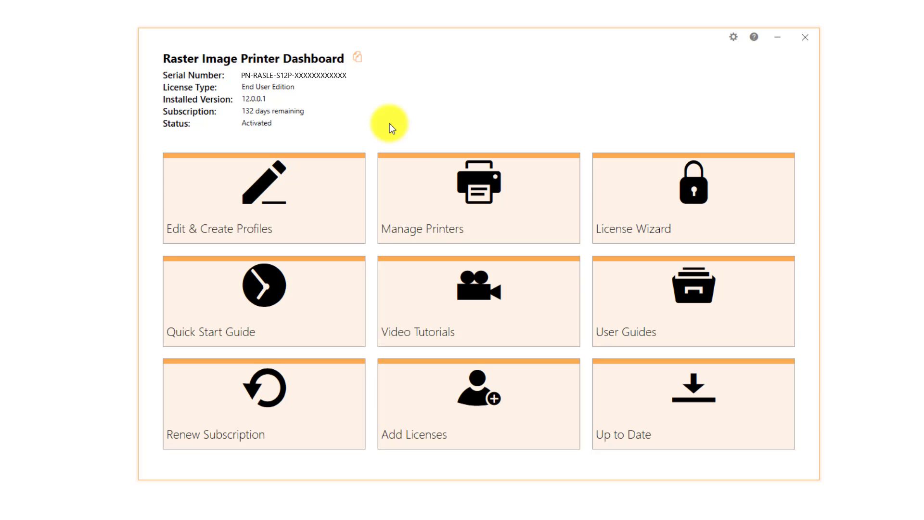
pyautogui.click(332, 196)
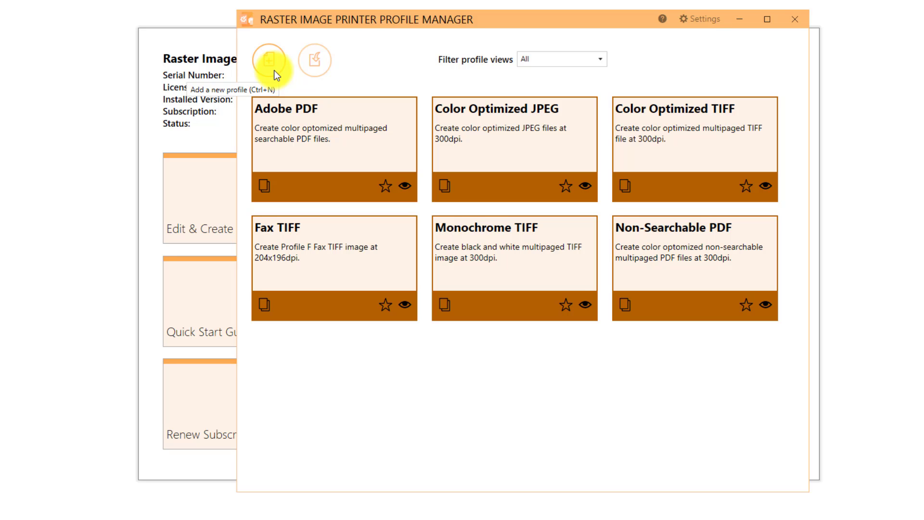
pyautogui.click(804, 19)
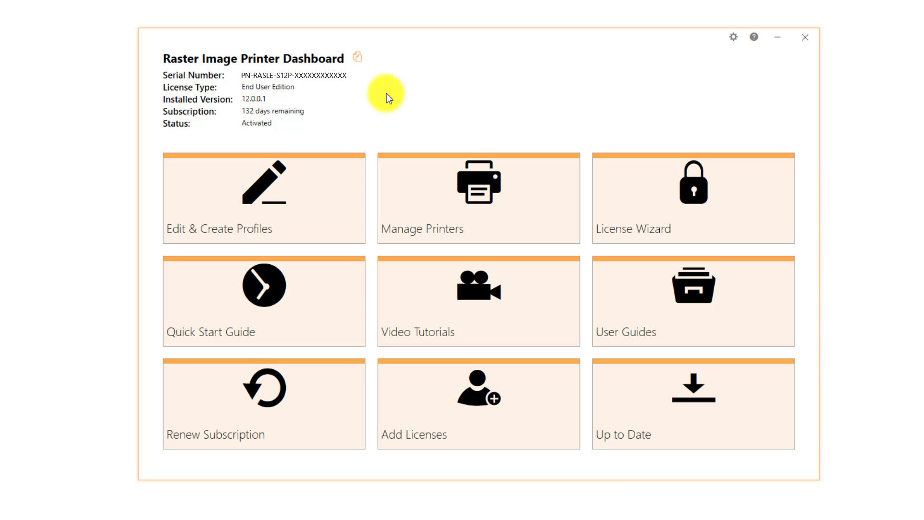
# In Manage Printers, save Color Optimized TIFF as Raster Image Printer 12's profile, then go Home.
pyautogui.click(542, 179)
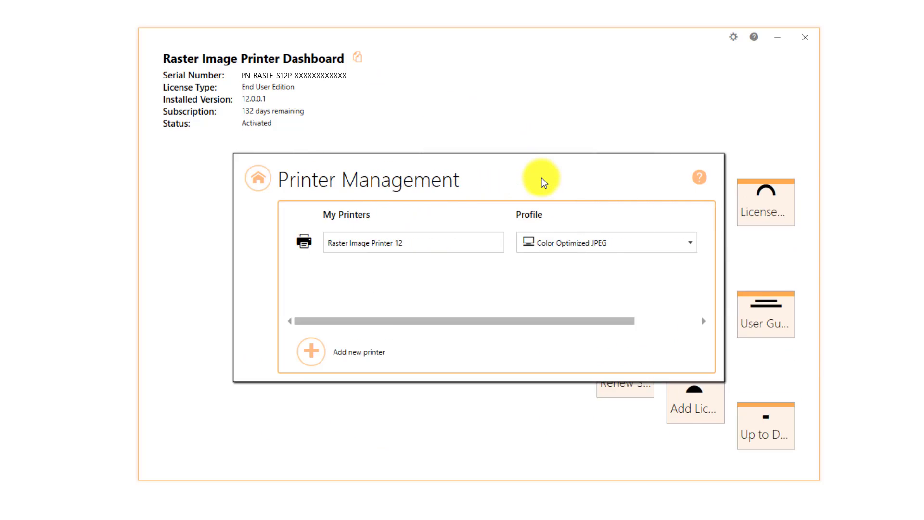
pyautogui.click(620, 239)
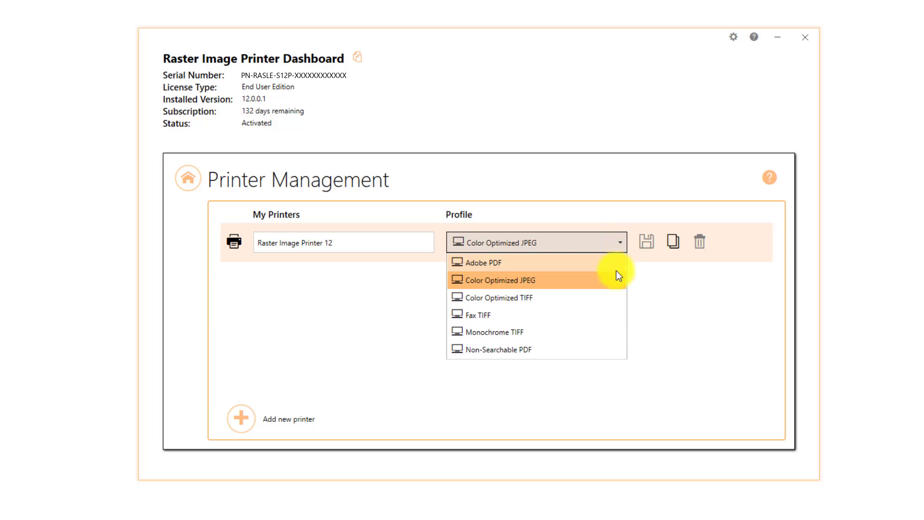
pyautogui.click(607, 298)
pyautogui.click(647, 246)
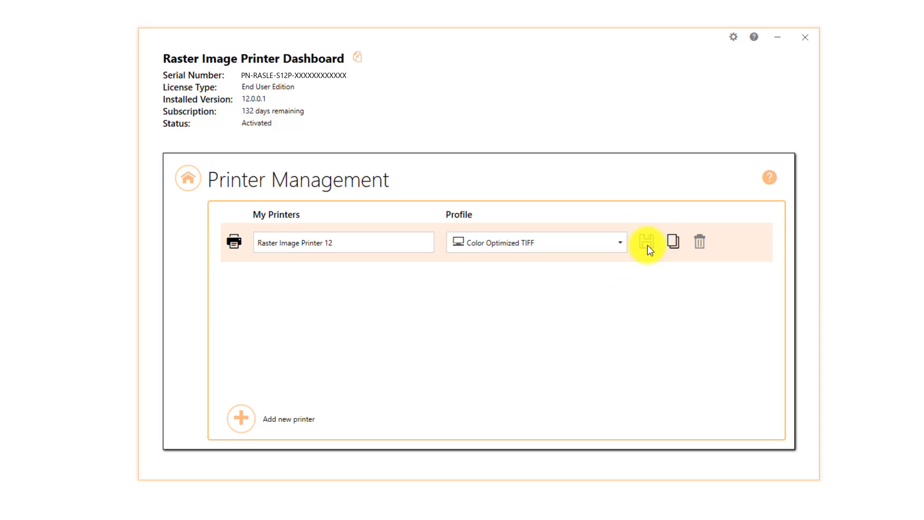
pyautogui.click(189, 187)
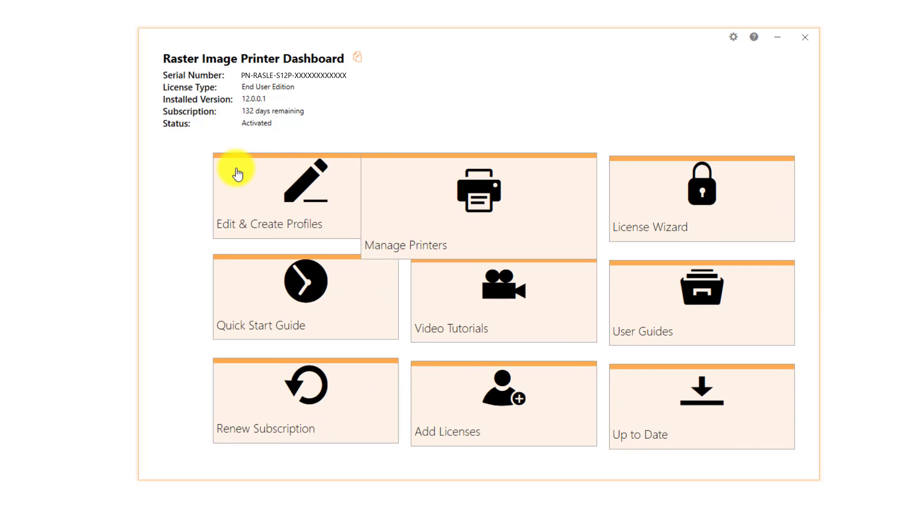